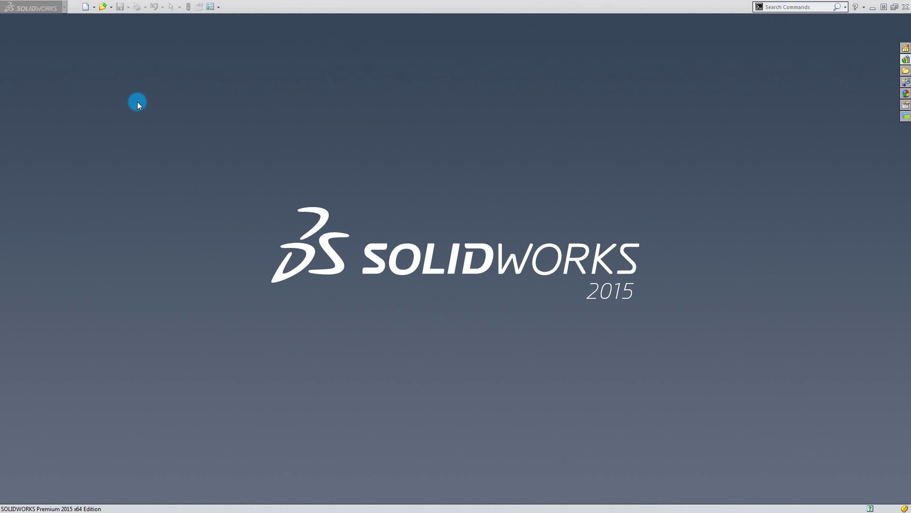
Step: Create a new part document, Part7, from the Tutorial part template
click(86, 6)
click(313, 195)
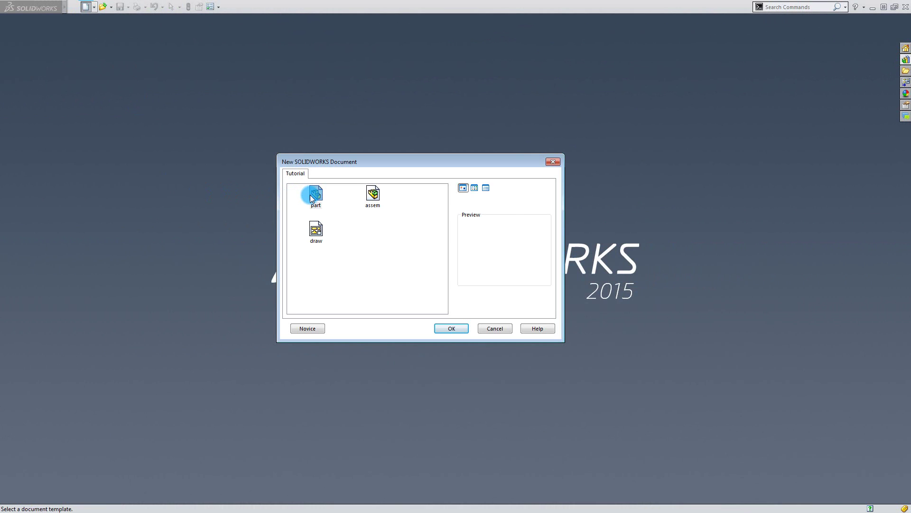
click(452, 327)
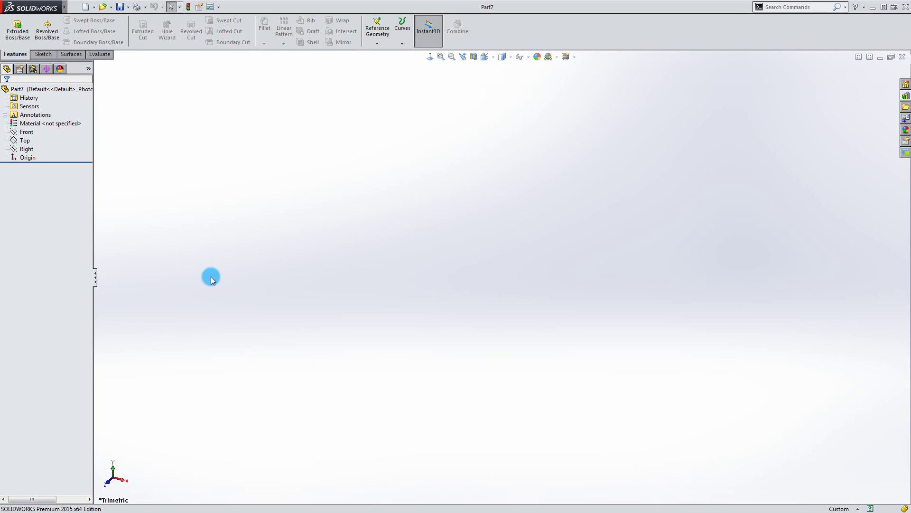
Step: Check the Insert > Weldments menu, then enable the Weldments tab in the CommandManager
mouse_move(64, 6)
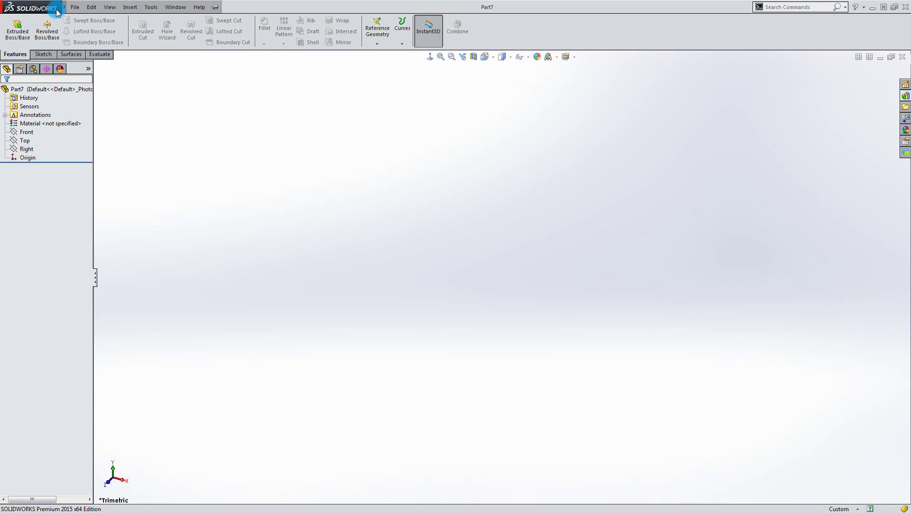
click(129, 7)
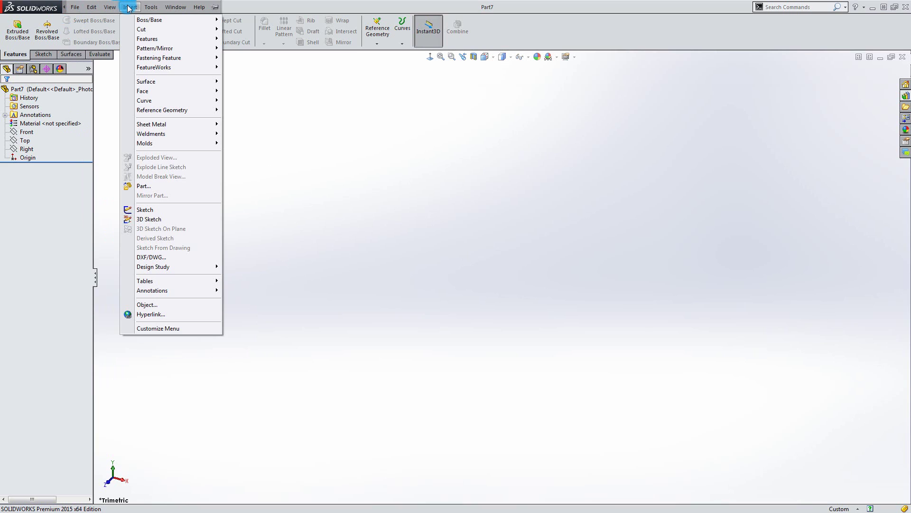
mouse_move(149, 135)
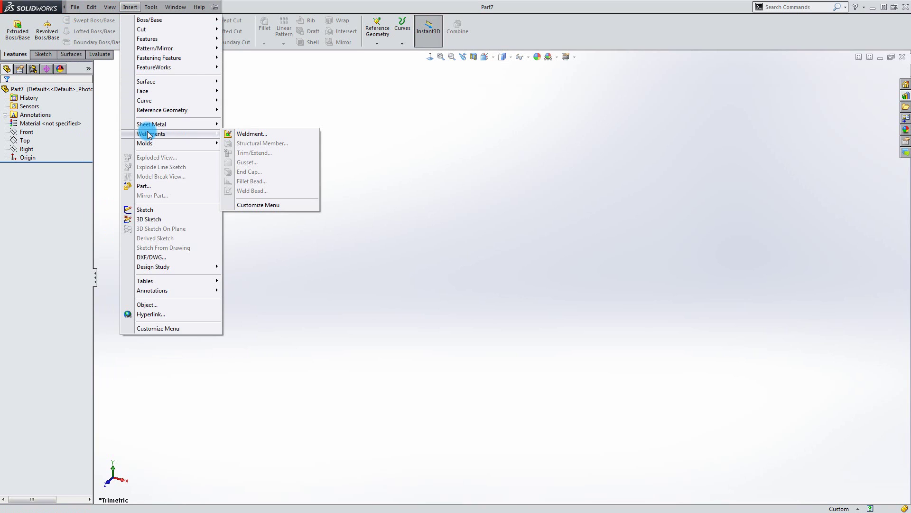
click(405, 106)
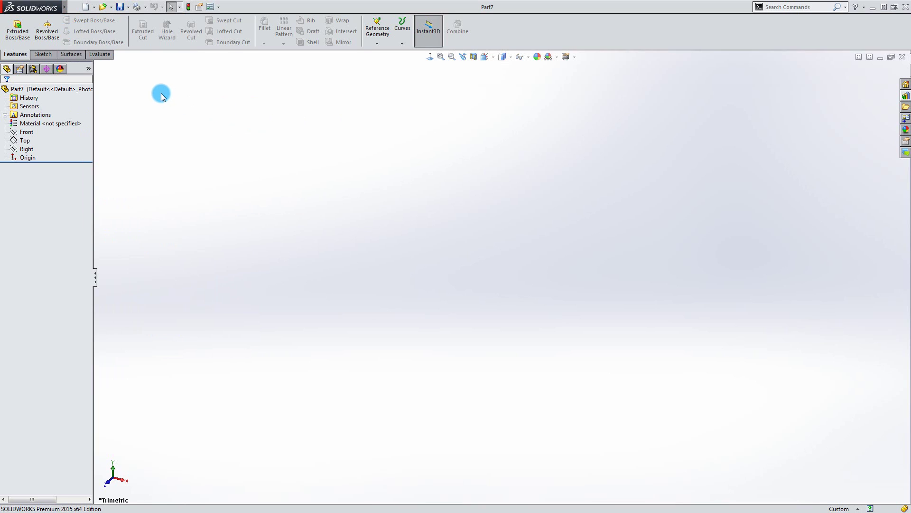
right_click(106, 58)
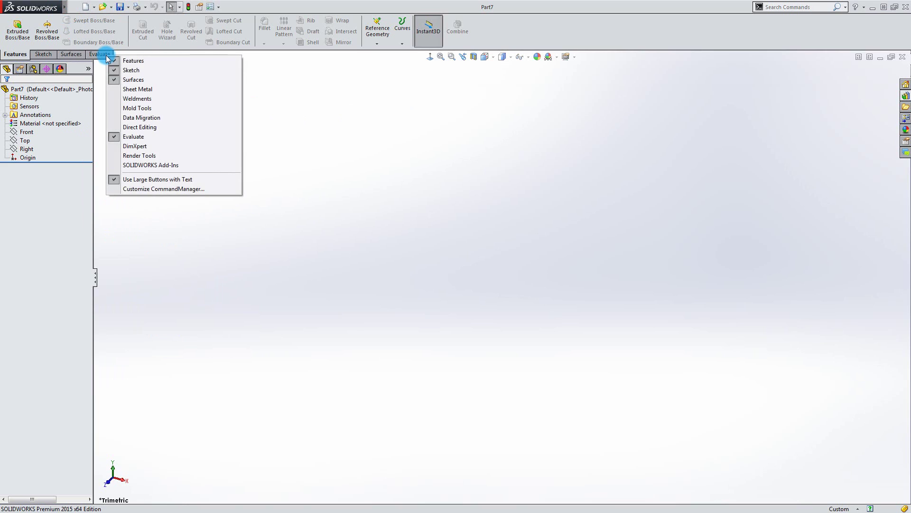
click(116, 99)
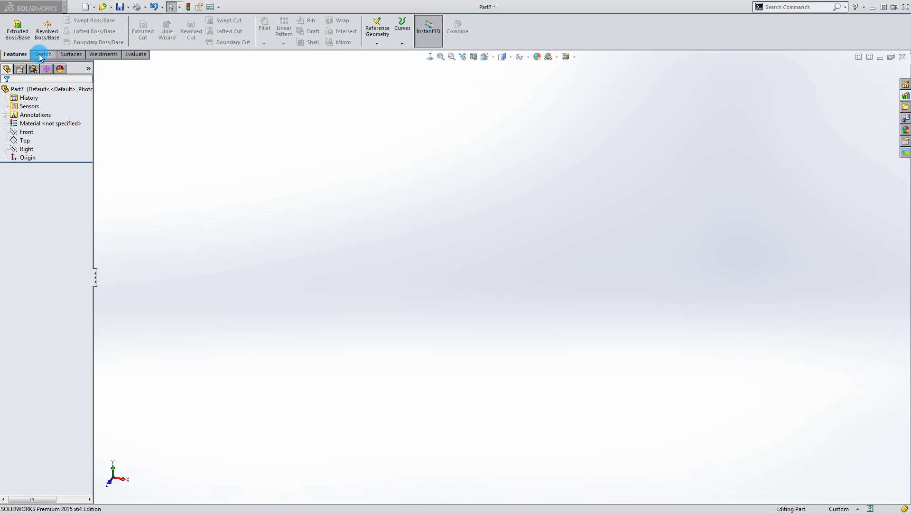
Step: Switch to the Weldments tab, where Structural Member is greyed out without a sketch
click(102, 54)
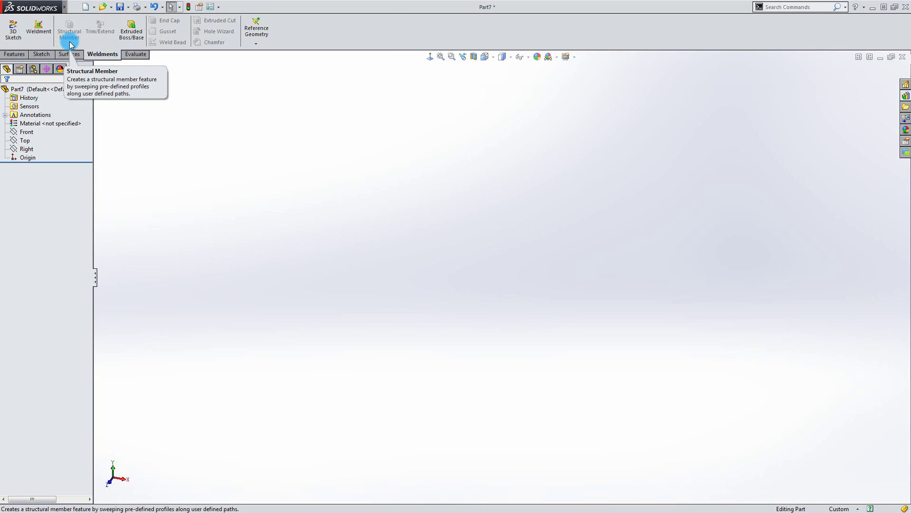
Step: On the Top plane, draw one horizontal line starting at the origin and exit the sketch
click(41, 55)
click(14, 25)
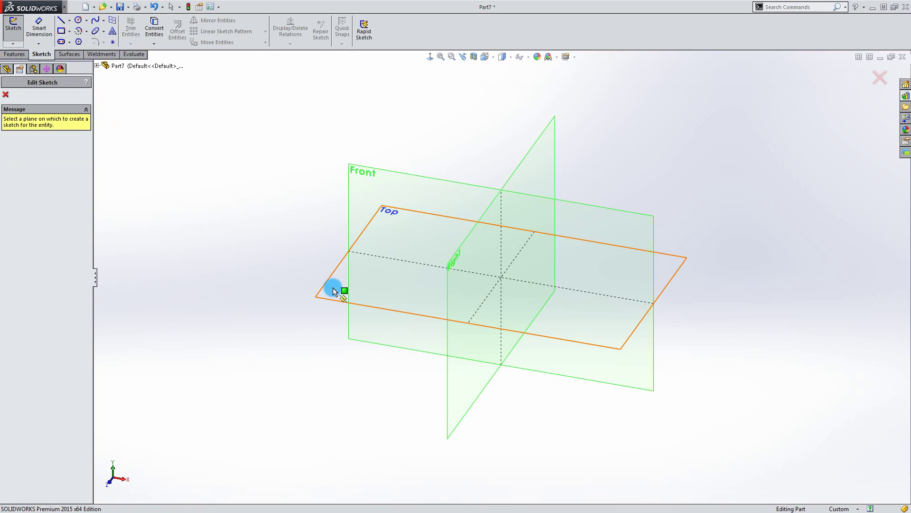
click(322, 289)
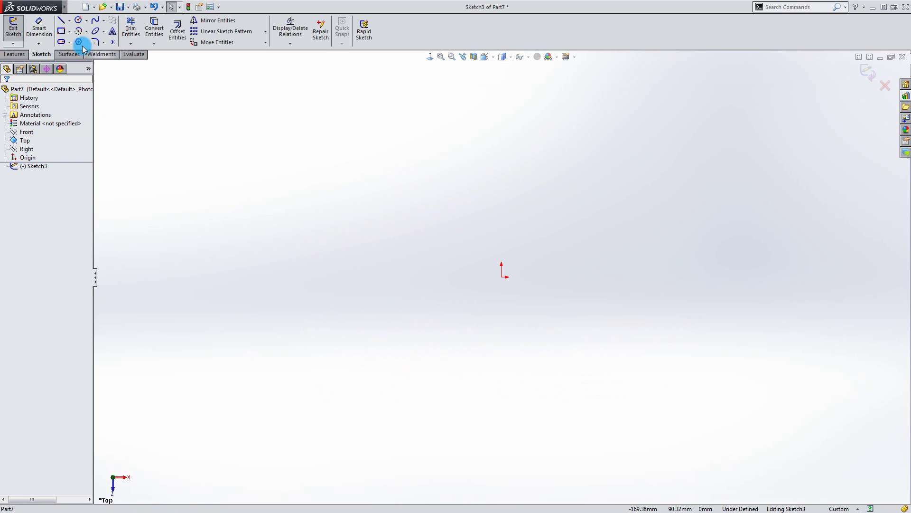
click(61, 22)
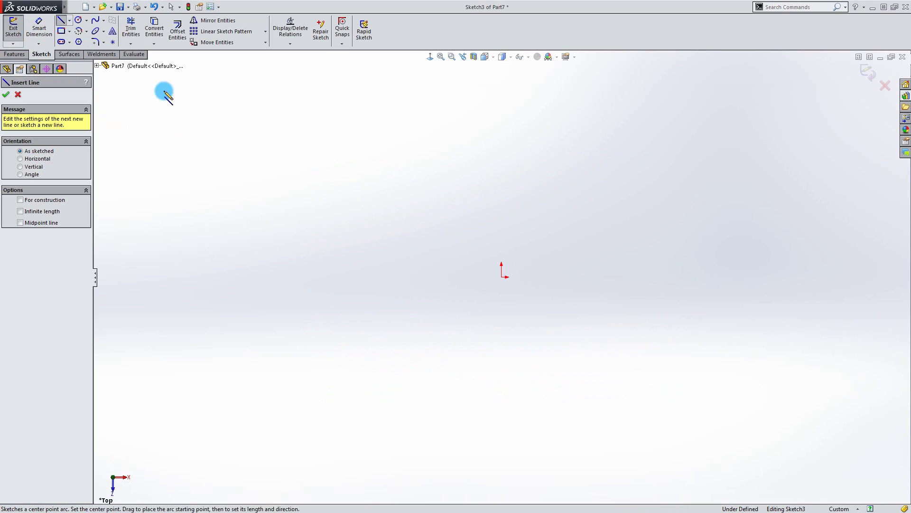
click(502, 277)
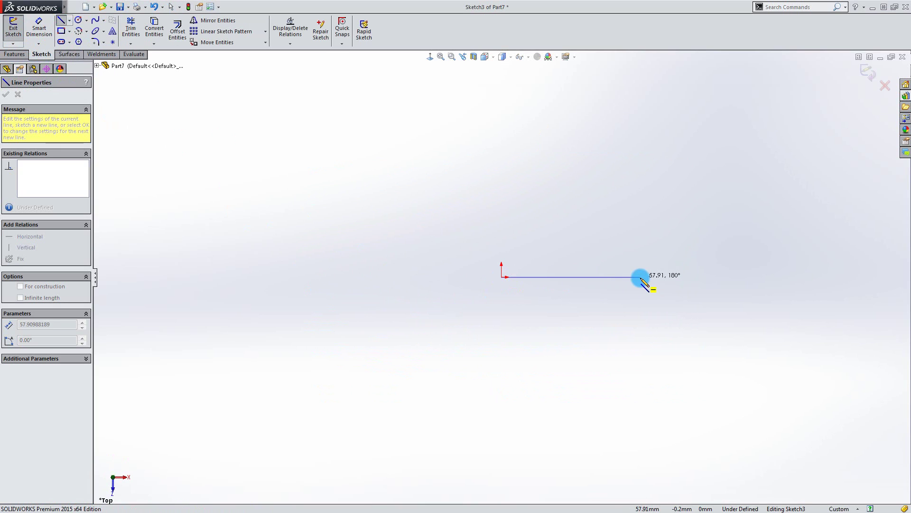
click(720, 277)
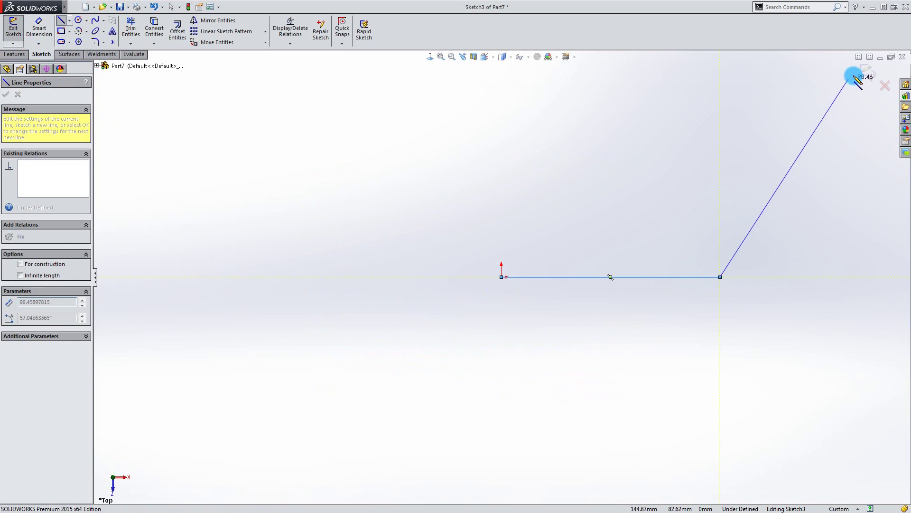
click(868, 73)
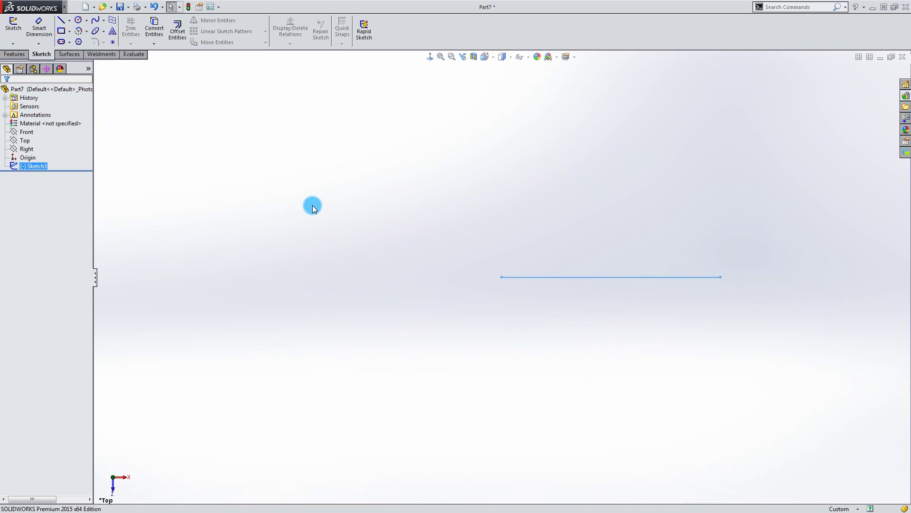
Step: Start a Structural Member with iso rectangular tube, review its sizes, then cancel it
click(105, 56)
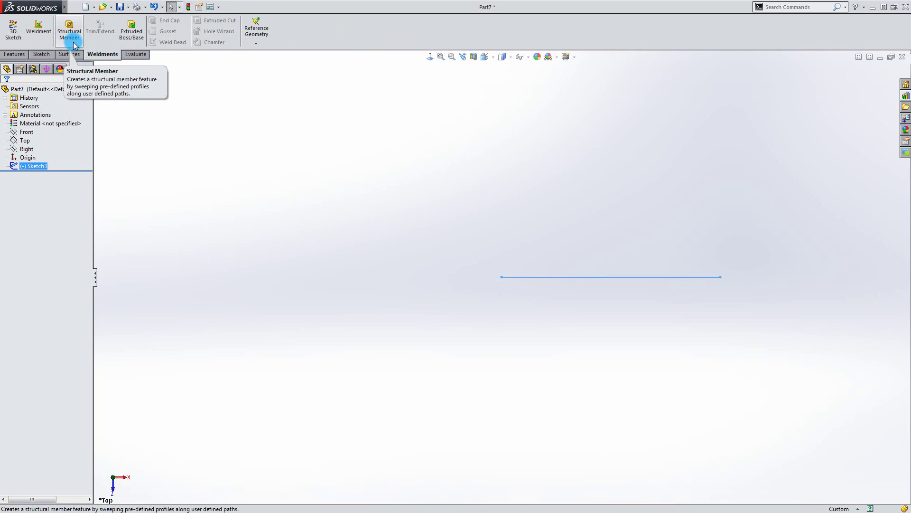
click(68, 29)
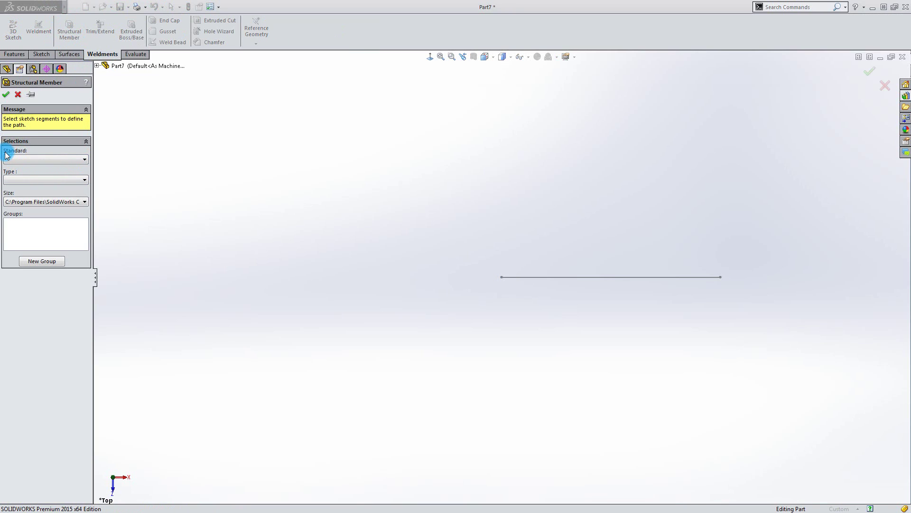
click(38, 159)
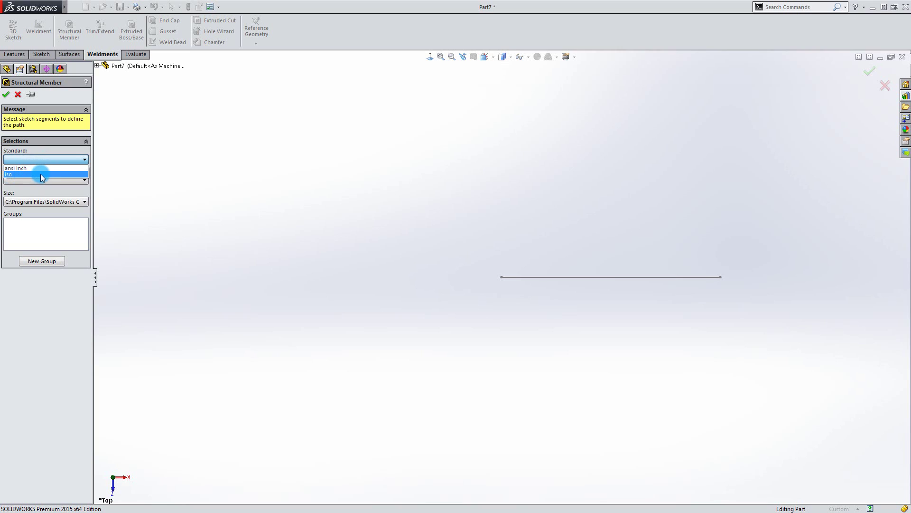
click(46, 174)
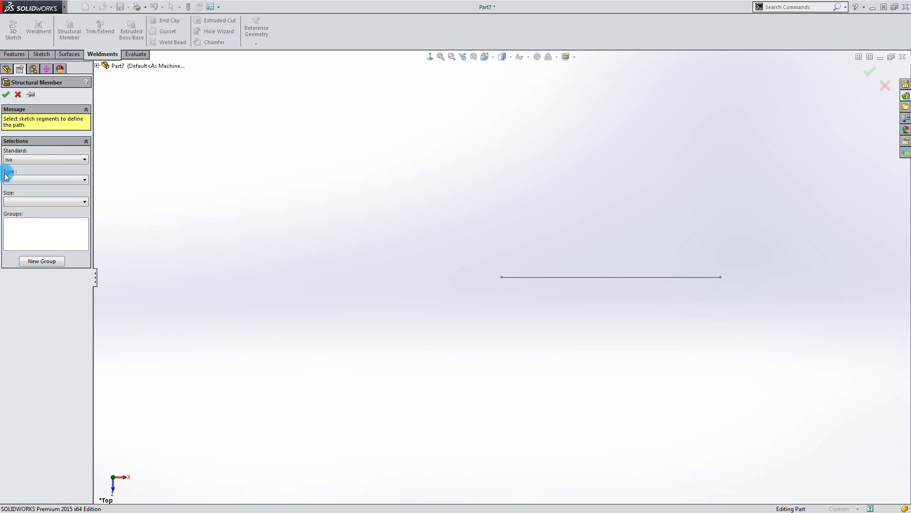
click(57, 179)
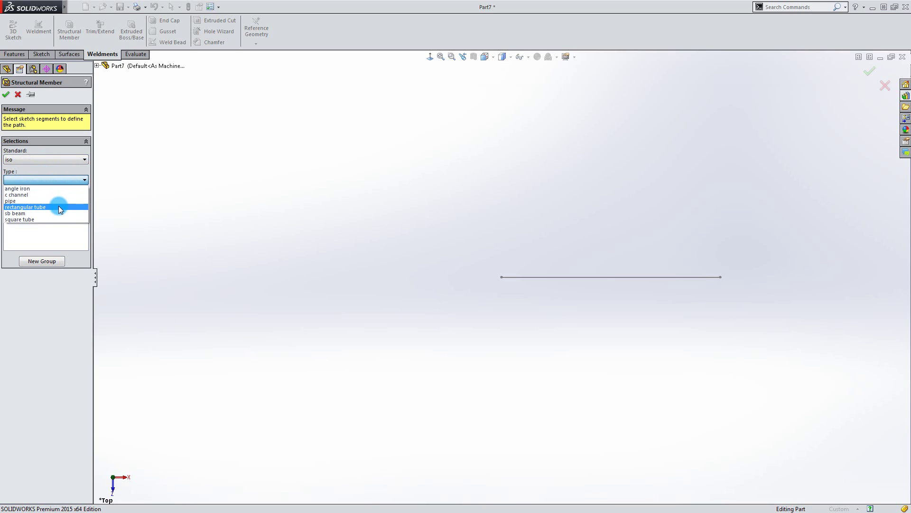
click(59, 207)
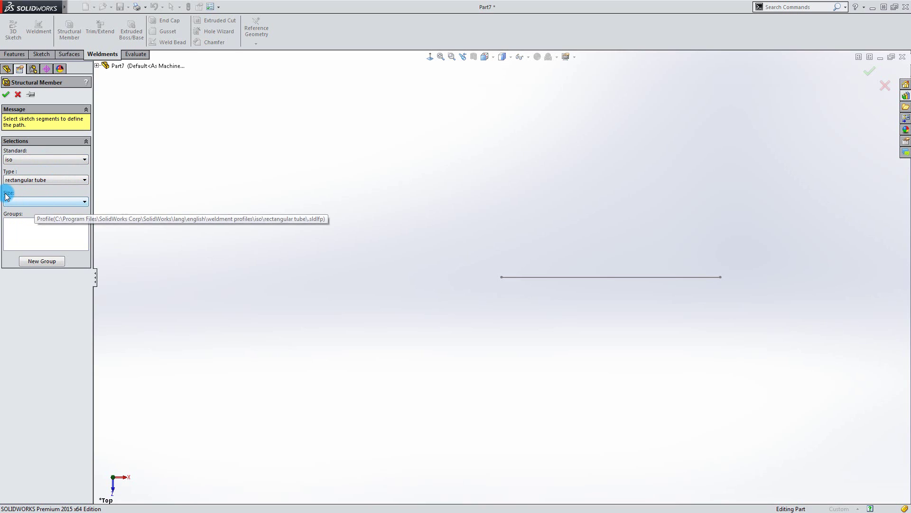
click(59, 202)
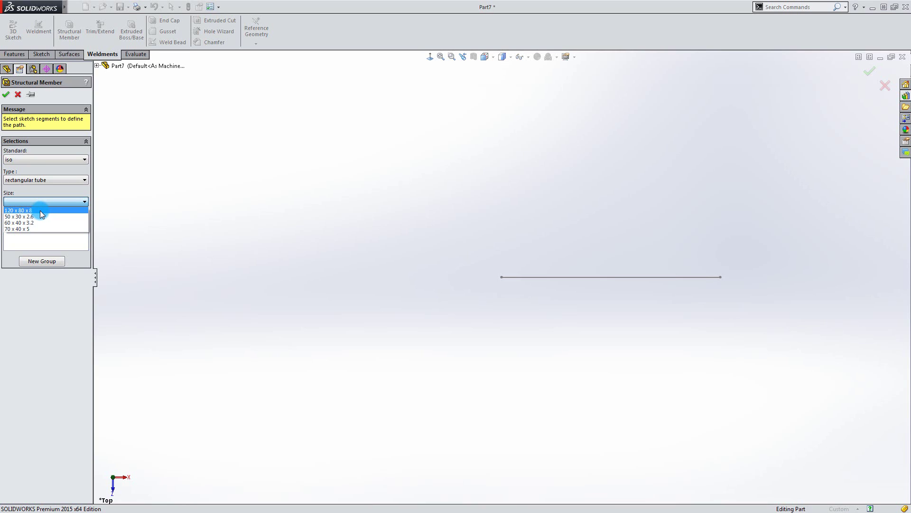
click(18, 95)
click(18, 95)
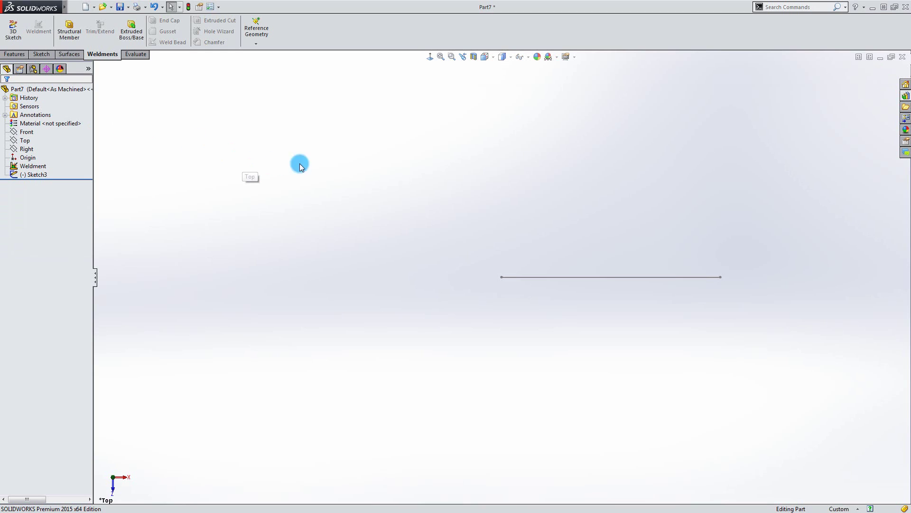
Step: Open the Design Library and expand SOLIDWORKS Content to its Weldments folder
click(906, 97)
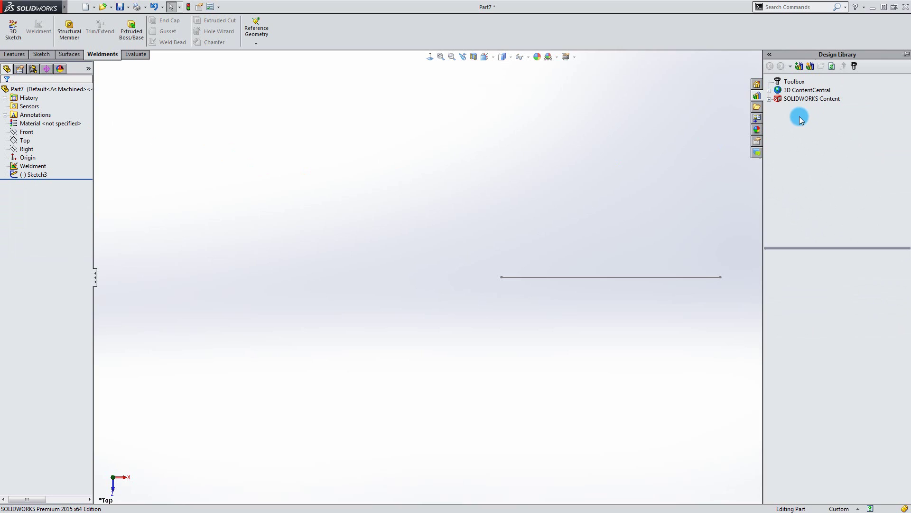
click(769, 99)
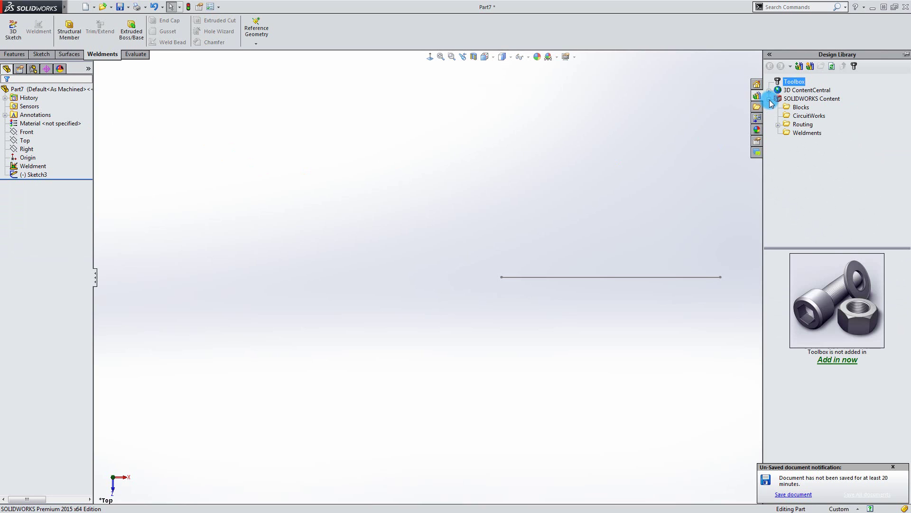
click(808, 135)
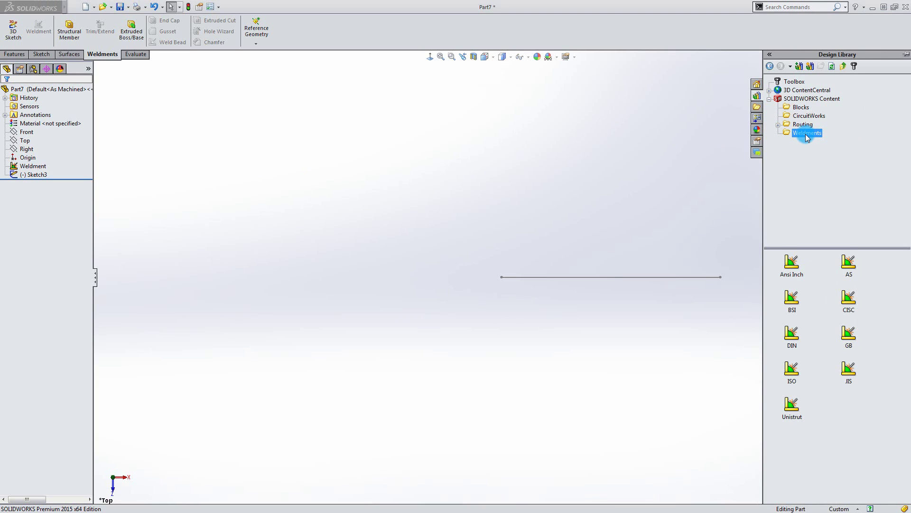
click(780, 278)
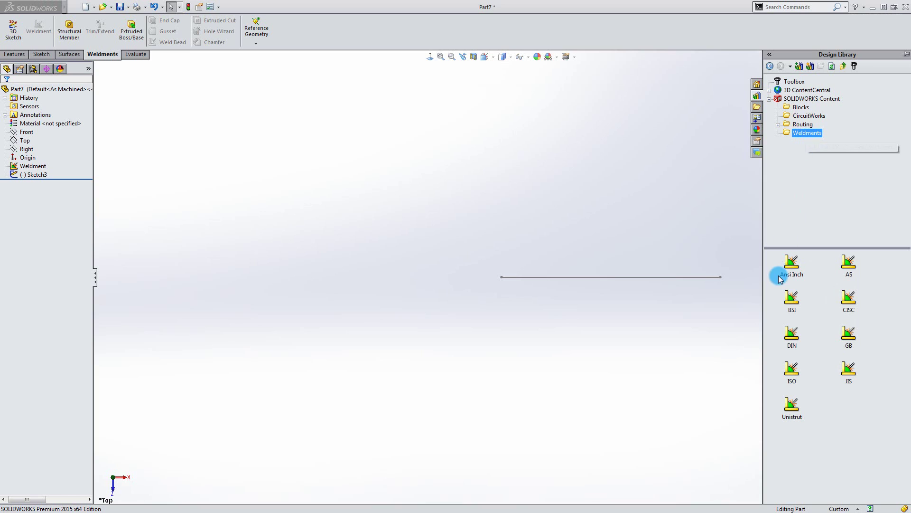
Step: Download the DIN weldment profiles as DIN.zip into the Weldment_Training folder
ctrl+click(791, 336)
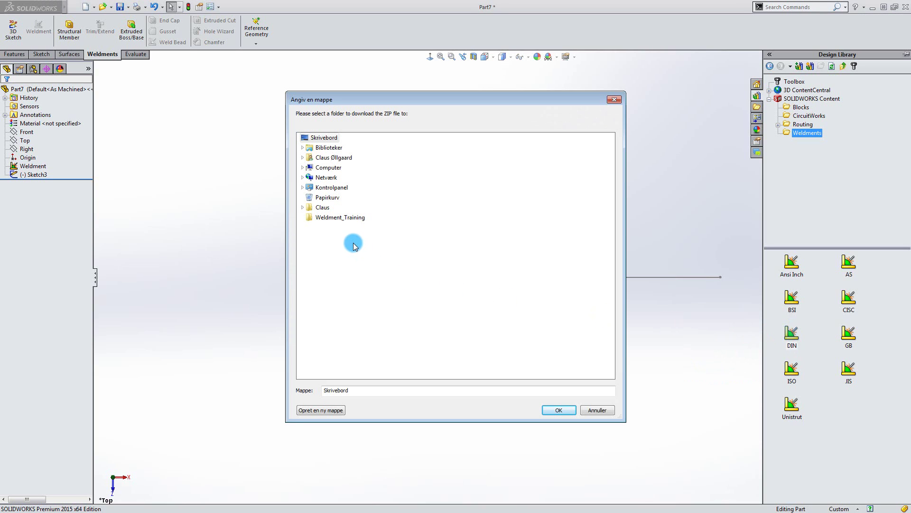
click(333, 221)
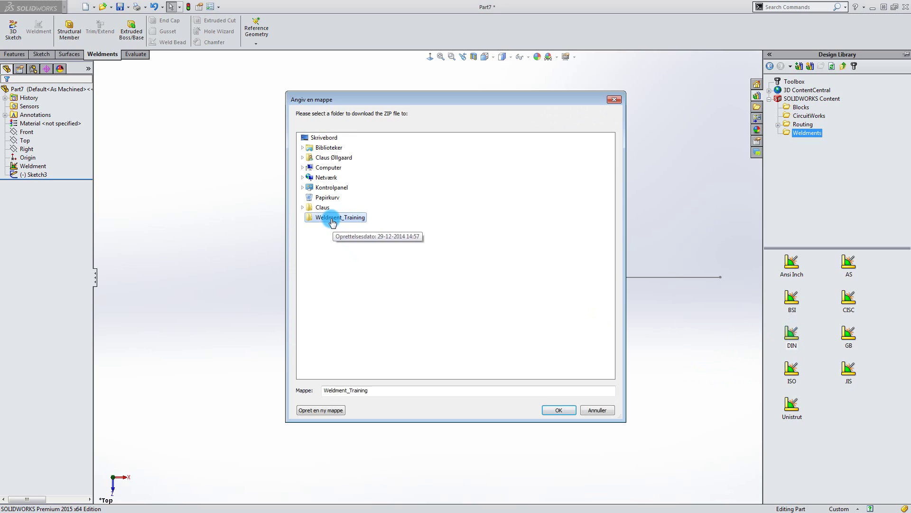
click(547, 411)
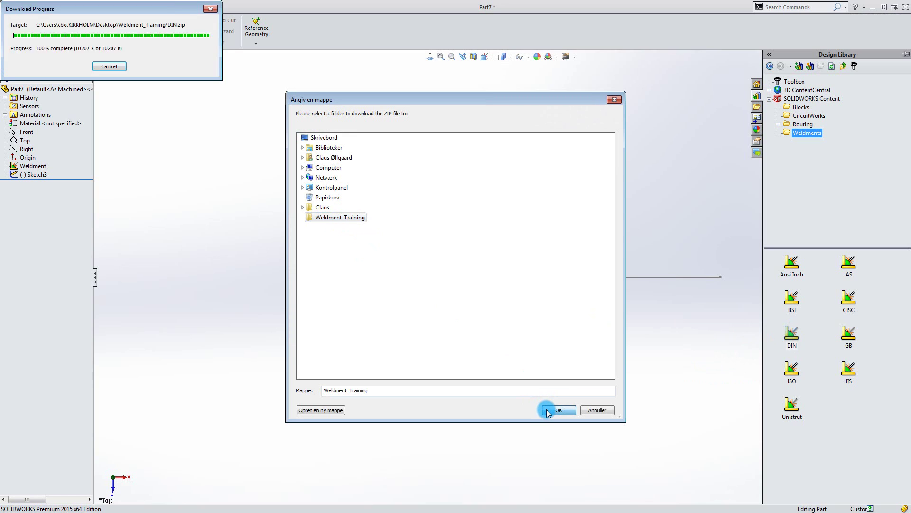
Step: Download the ISO weldment profiles as ISO.zip into the Weldment_Training folder
ctrl+click(789, 370)
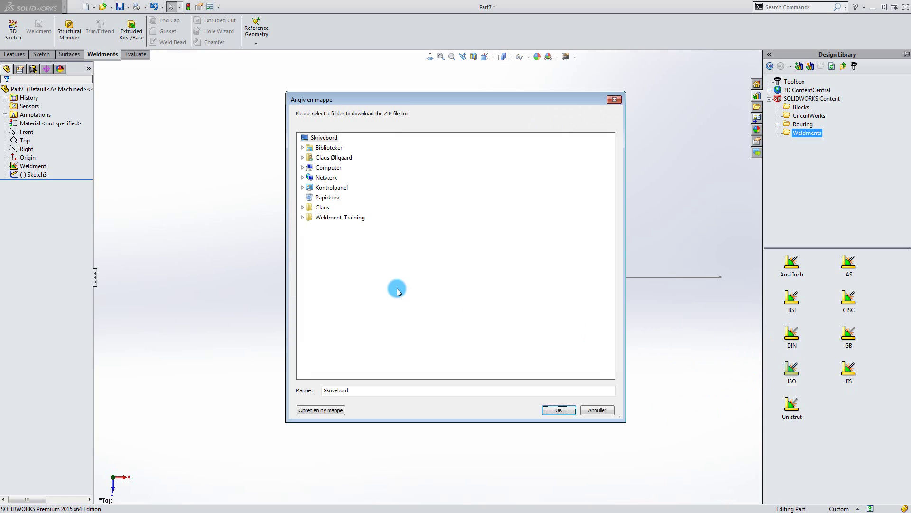
click(348, 218)
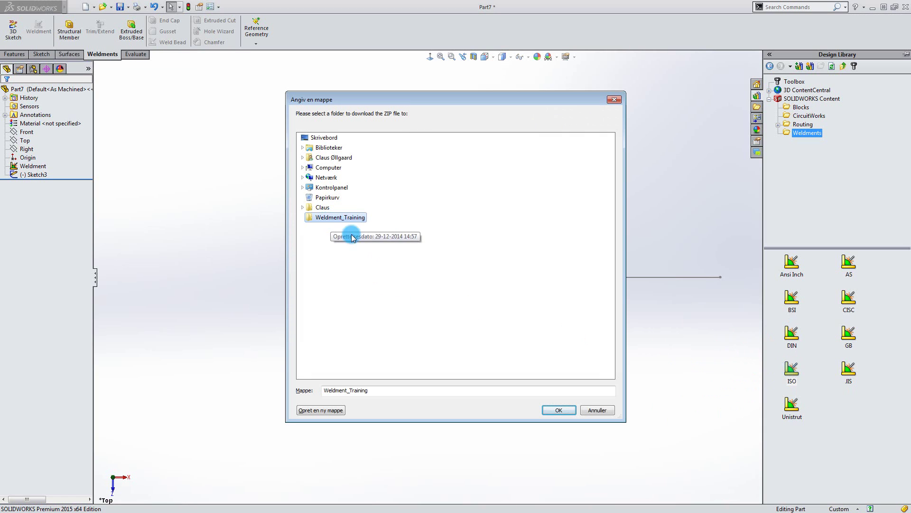
click(560, 410)
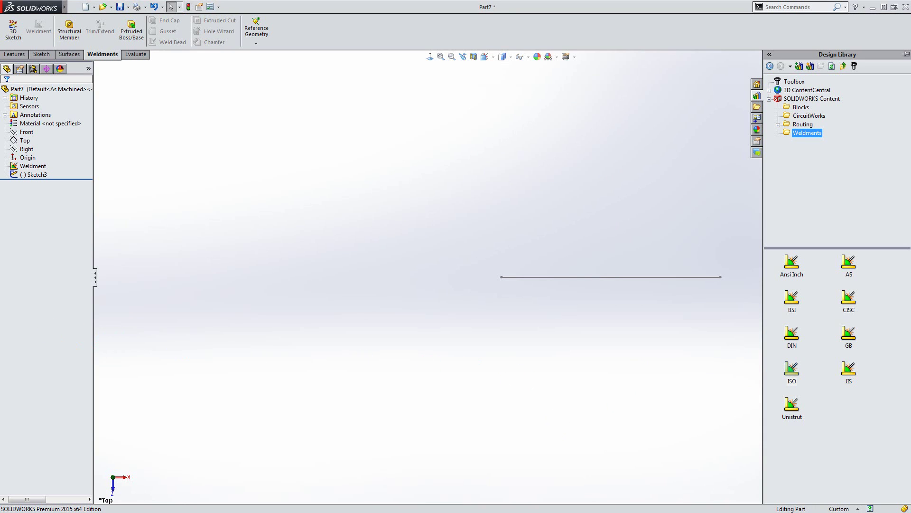
Step: Extract ISO.zip into a new ISO folder inside Weldment_Training
drag(283, 66, 399, 118)
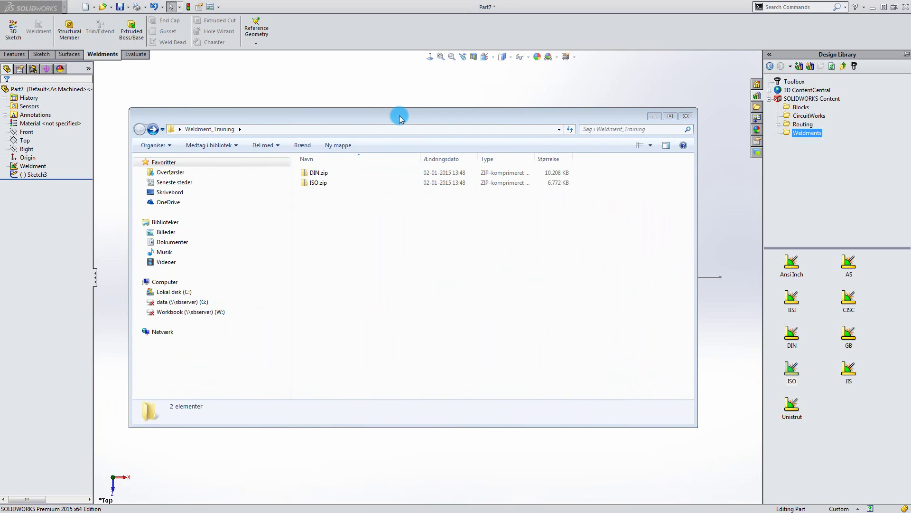
click(317, 184)
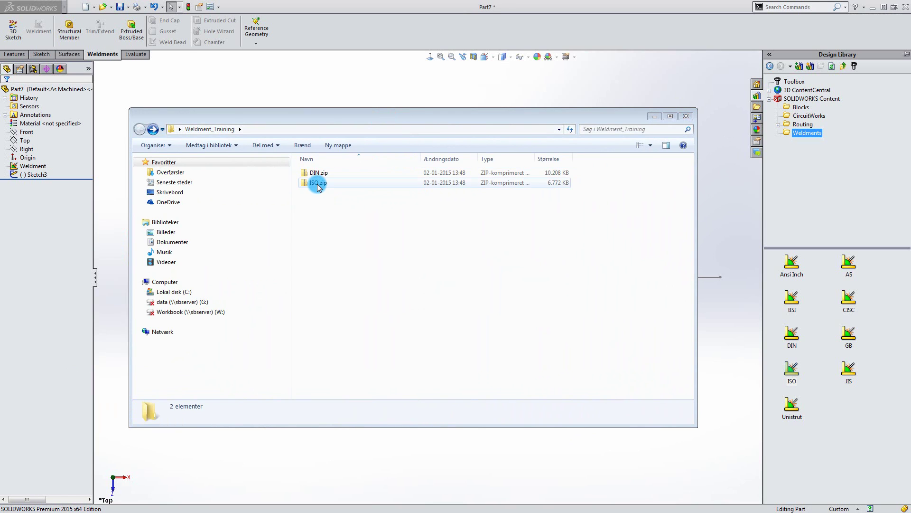
right_click(317, 185)
click(349, 214)
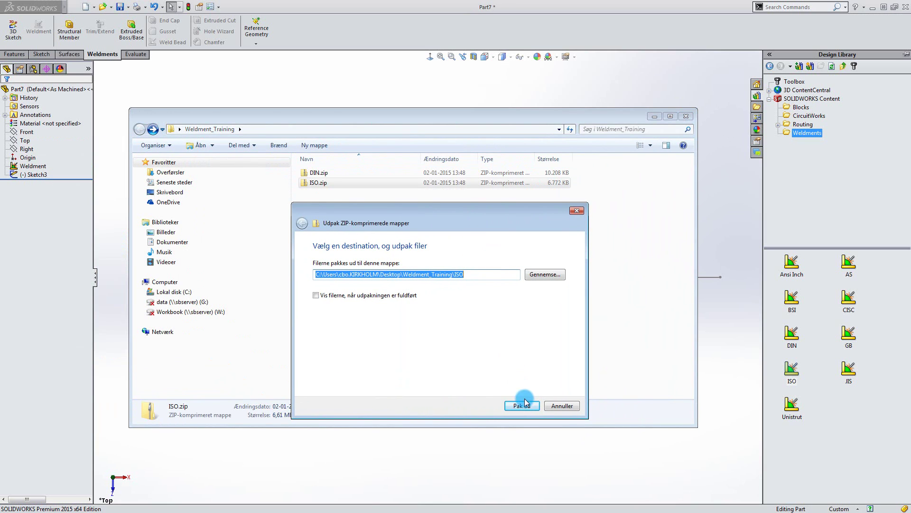
click(522, 404)
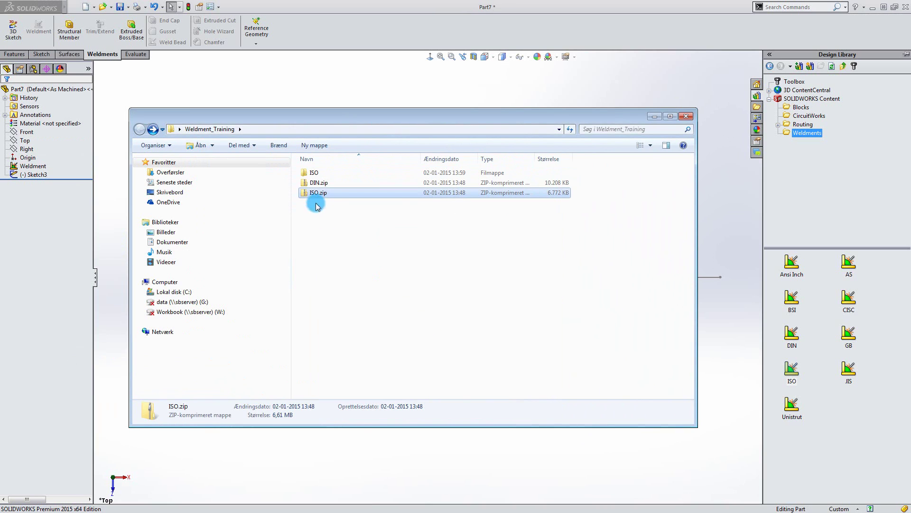
Step: Extract DIN.zip into a new DIN folder beside the ISO folder
right_click(315, 183)
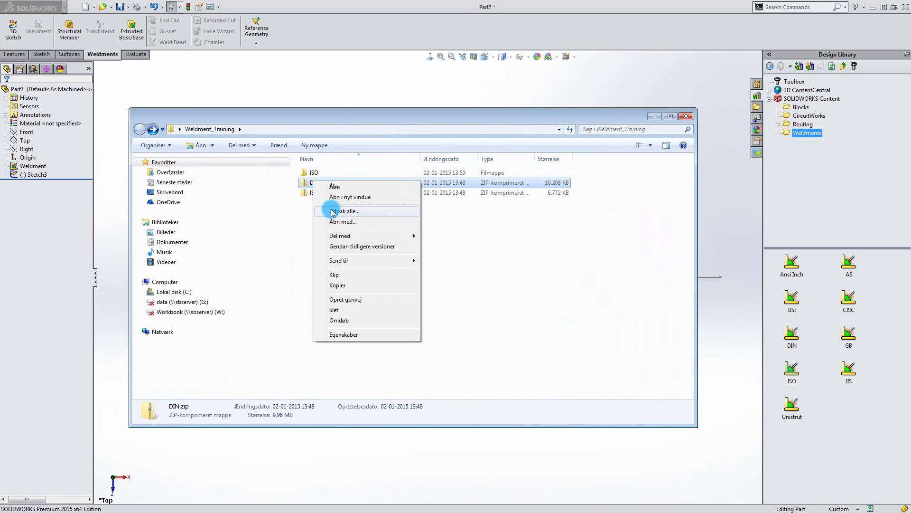
click(342, 211)
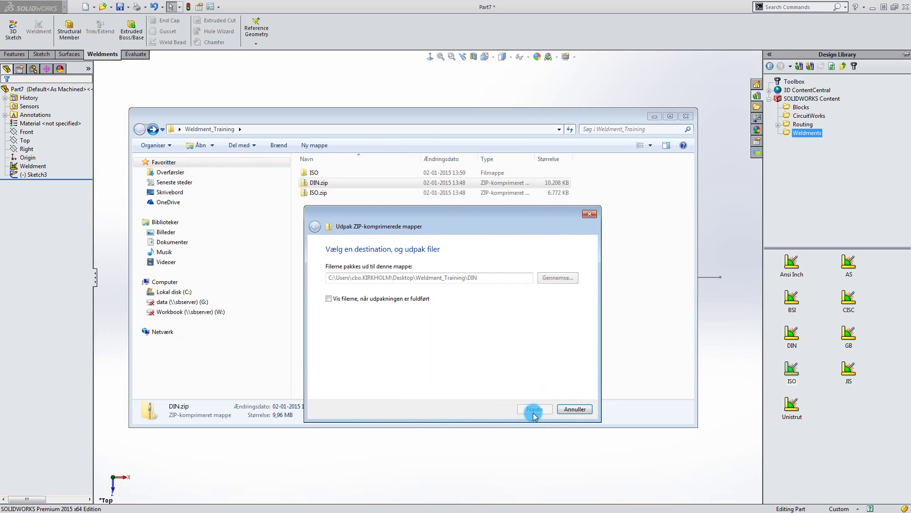
click(534, 409)
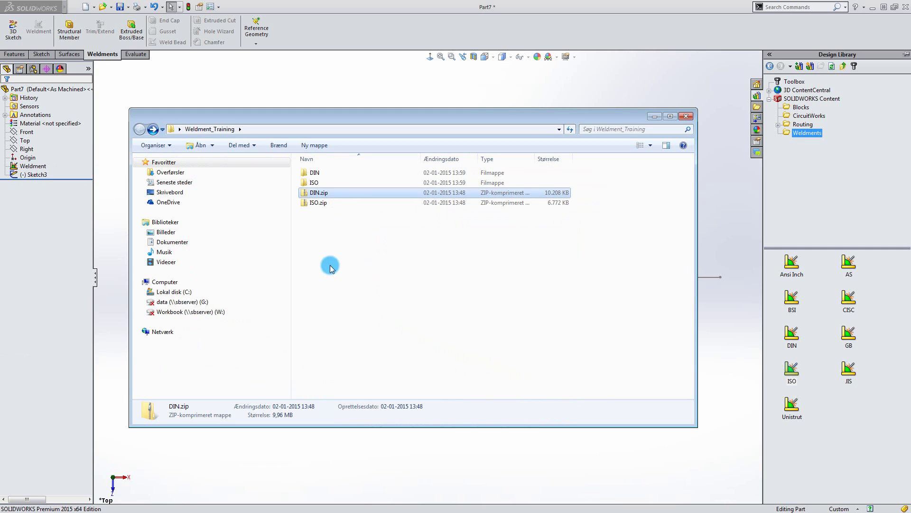
Step: Browse into the DIN folders to check the extracted profiles, then close Explorer
double_click(302, 173)
double_click(303, 174)
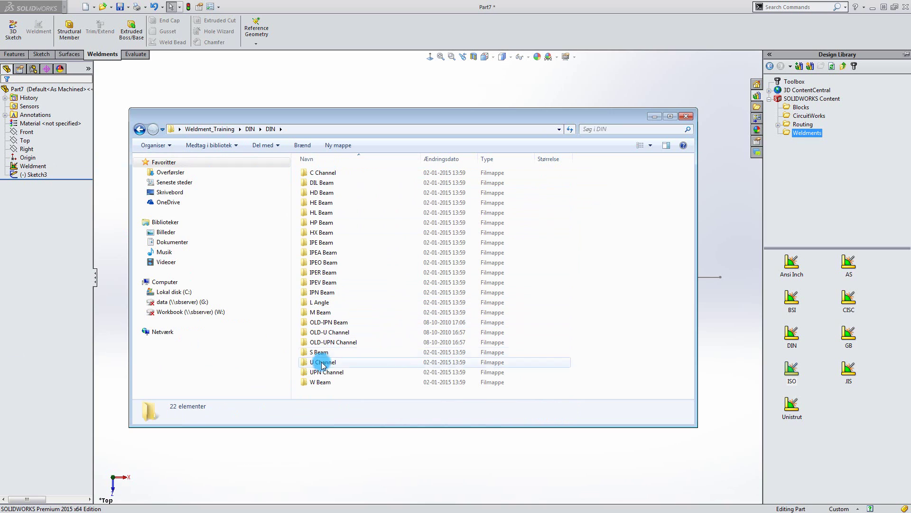
click(139, 129)
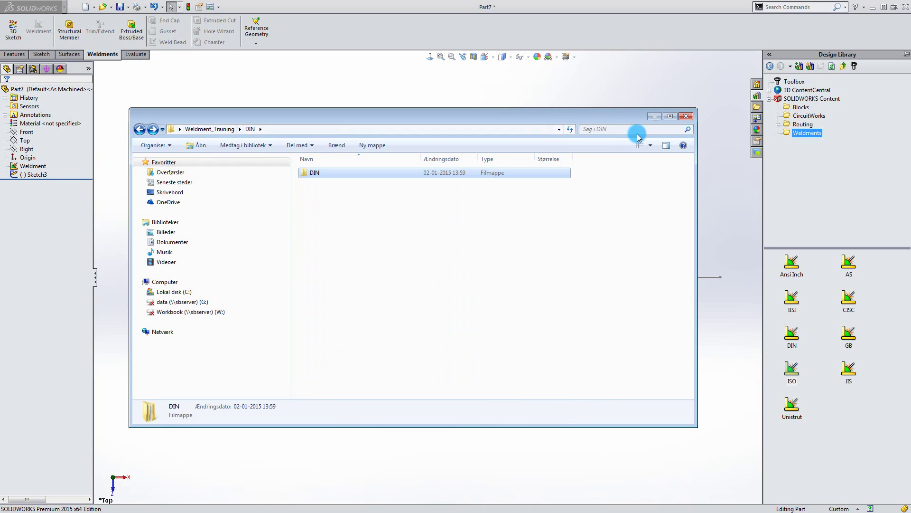
click(686, 116)
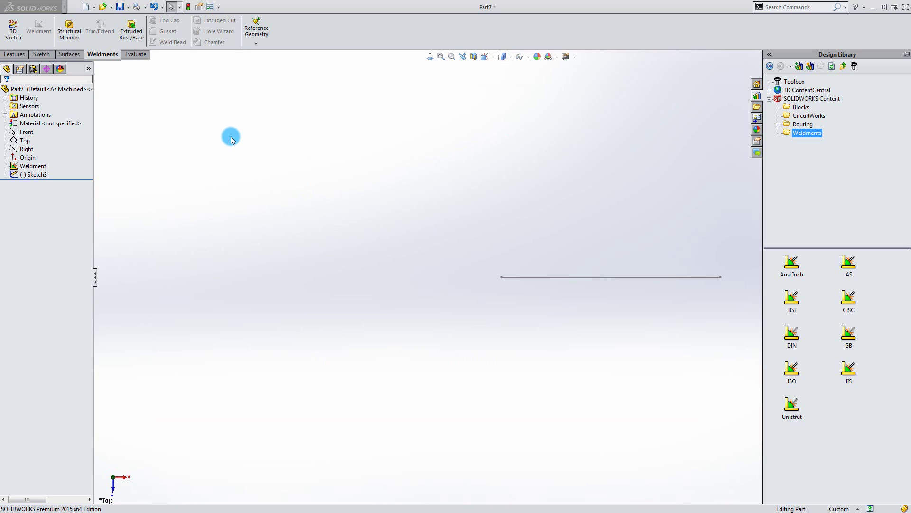
Step: In Options > File Locations, show the folder list for Weldment Profiles
click(211, 7)
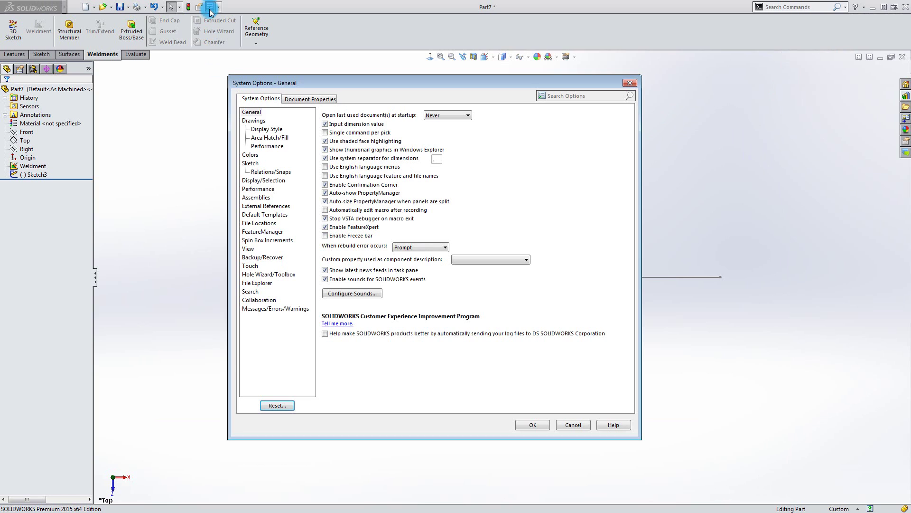
click(271, 224)
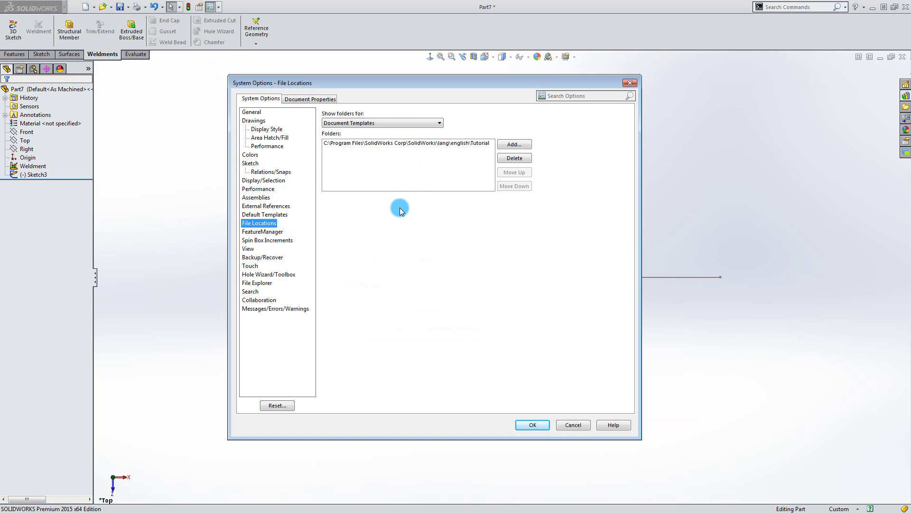
click(438, 124)
click(438, 204)
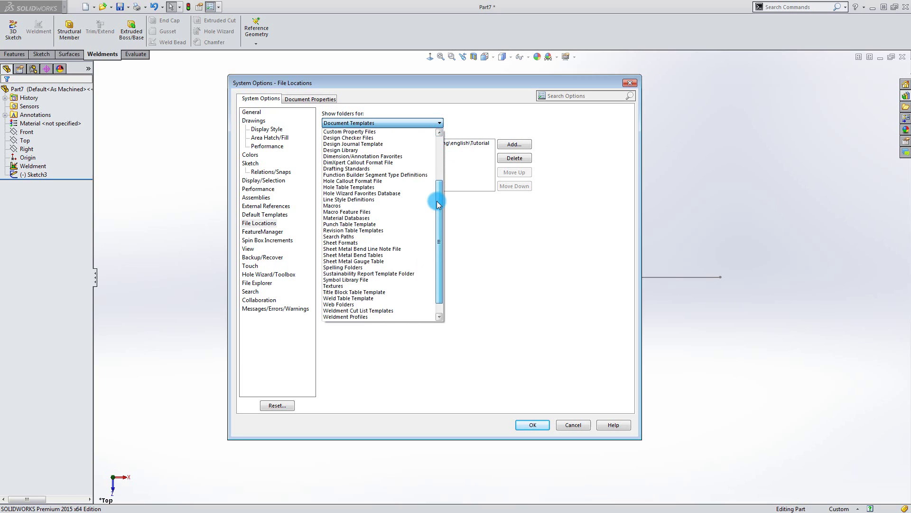
drag(437, 204, 437, 214)
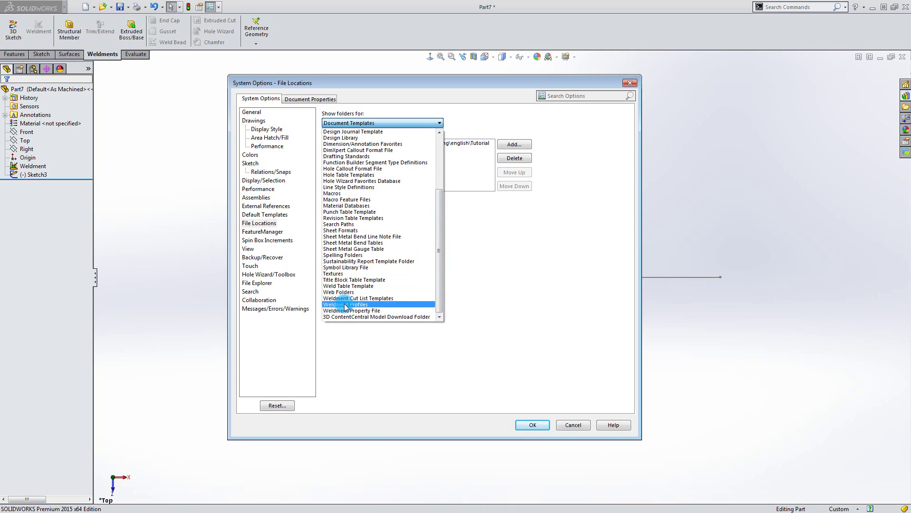
click(371, 305)
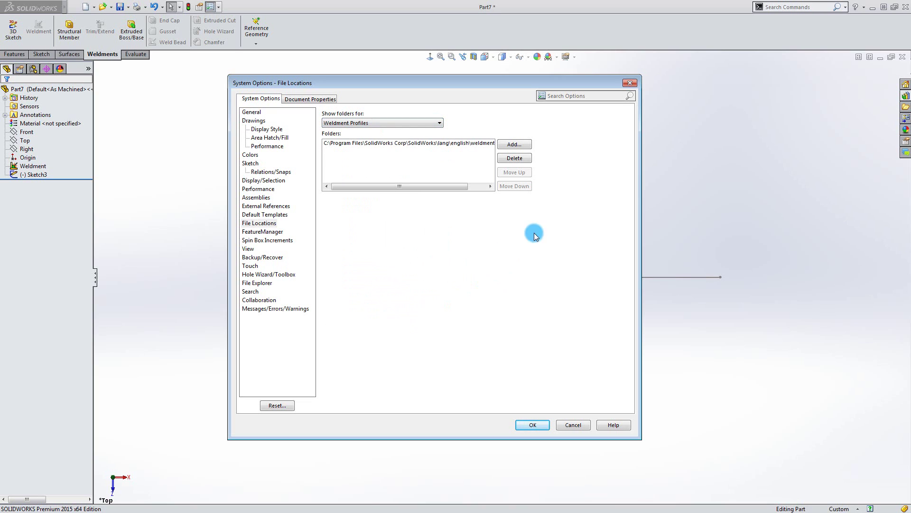
Step: Add the Weldment_Training DIN and ISO folders as weldment profile locations and accept the search-path prompt
click(523, 144)
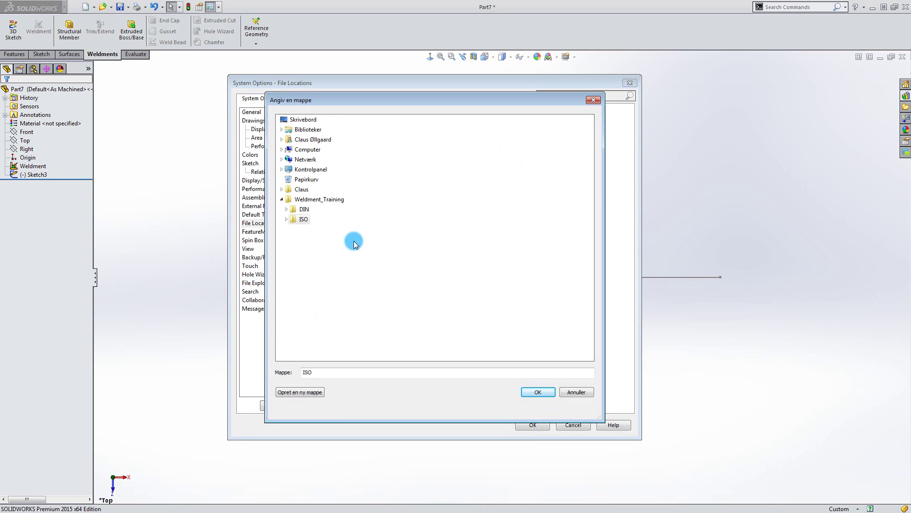
click(304, 210)
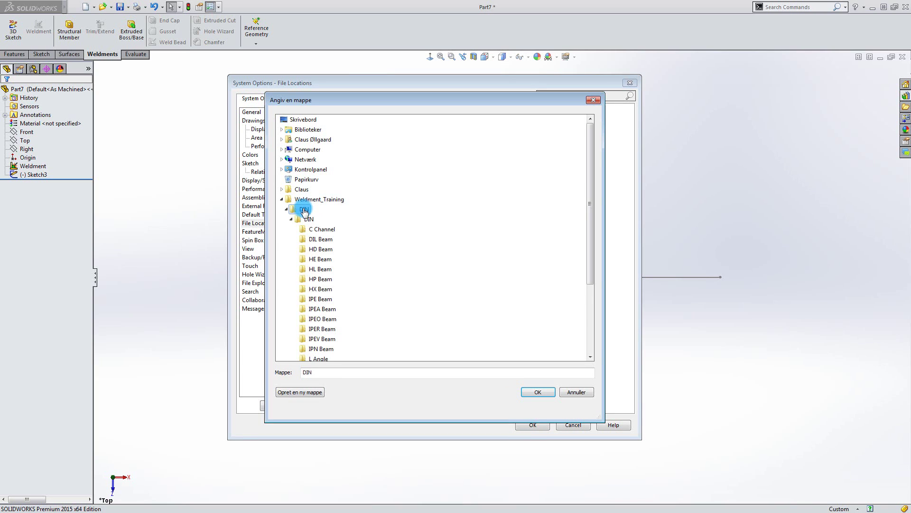
click(529, 393)
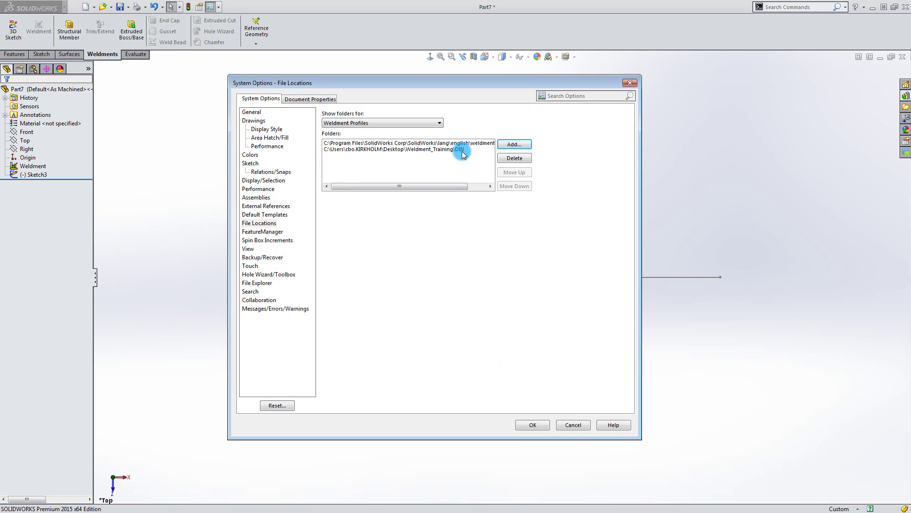
click(511, 146)
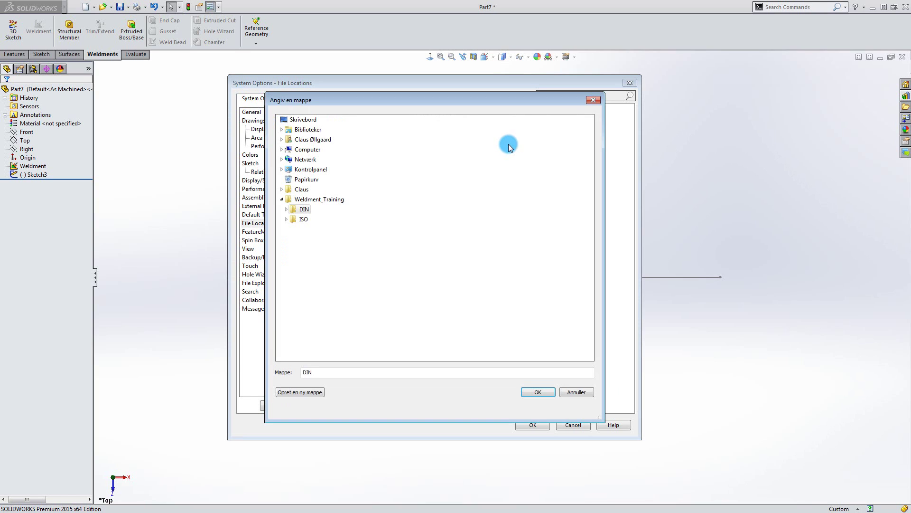
click(304, 221)
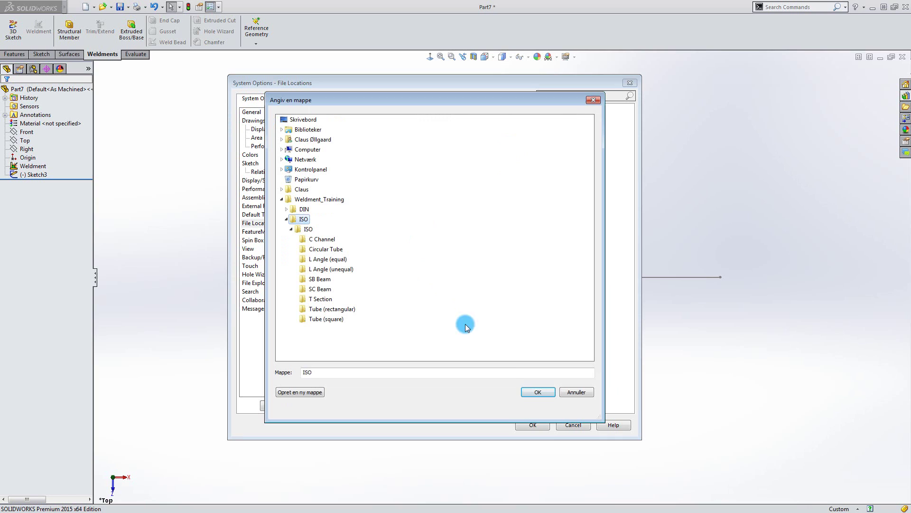
click(524, 393)
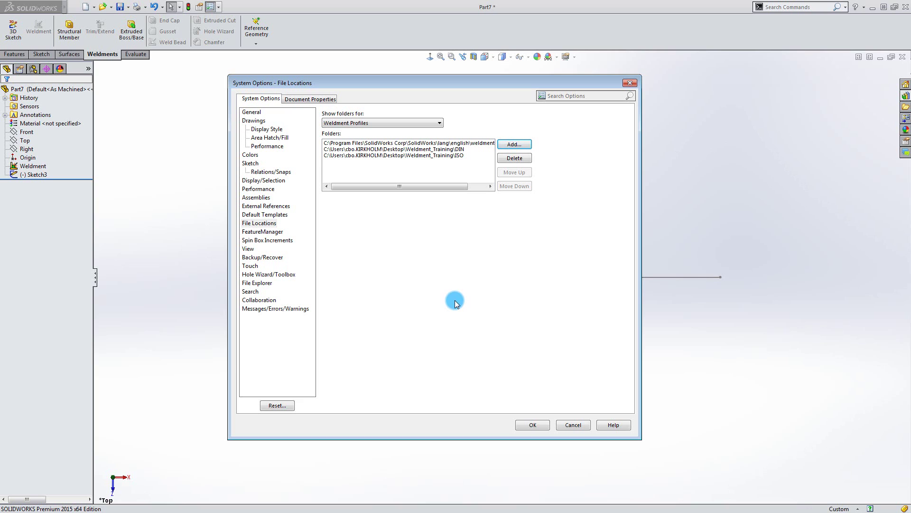
click(525, 425)
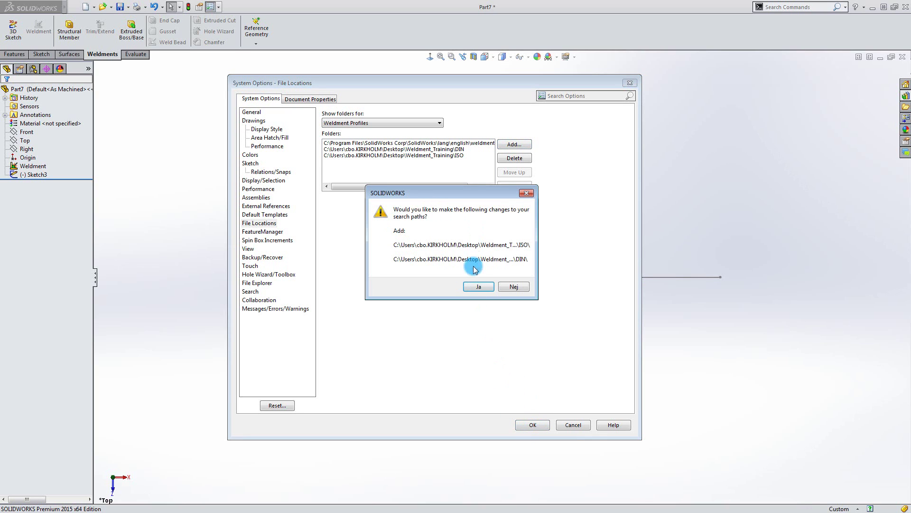
click(478, 286)
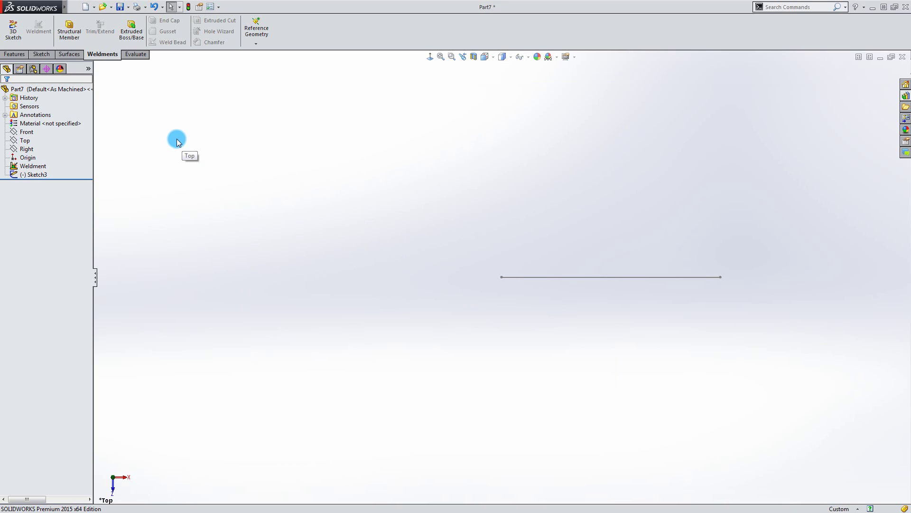
Step: Start a structural member using the iso standard, Tube (rectangular) type, size 200 x 100 x 10.0
click(75, 38)
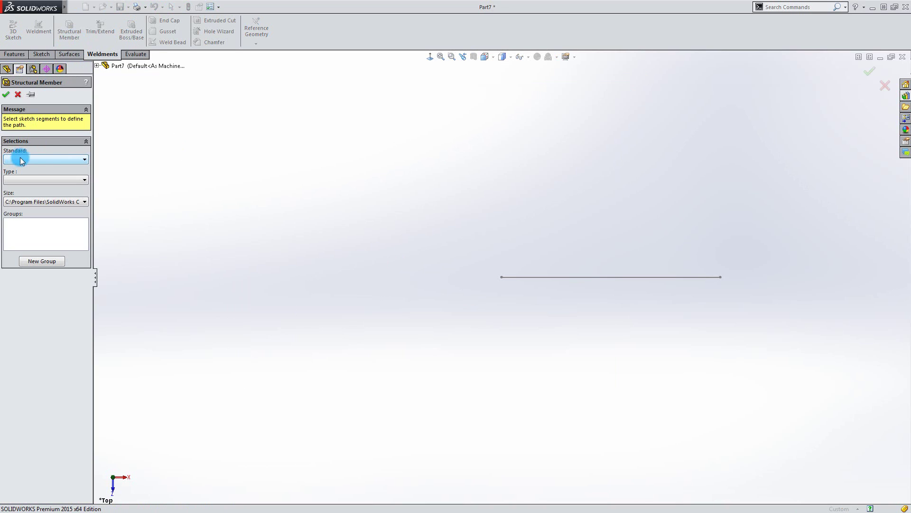
click(56, 159)
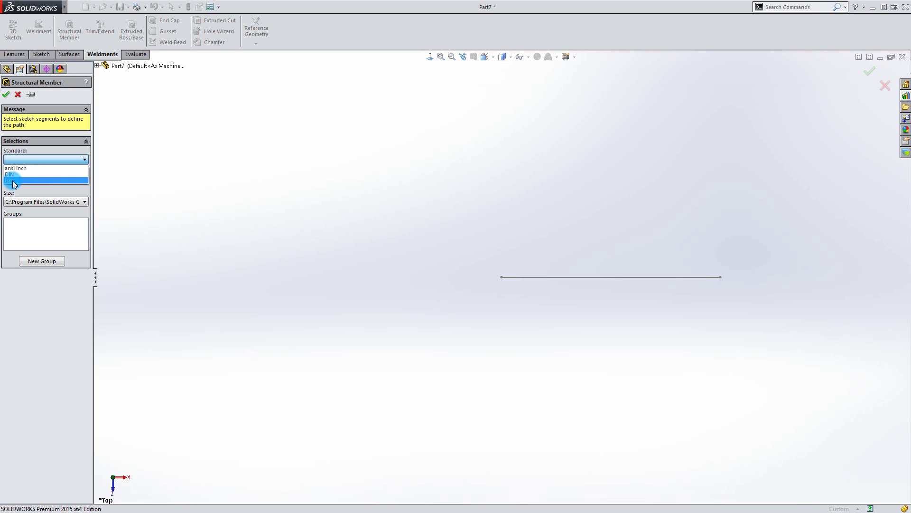
click(40, 180)
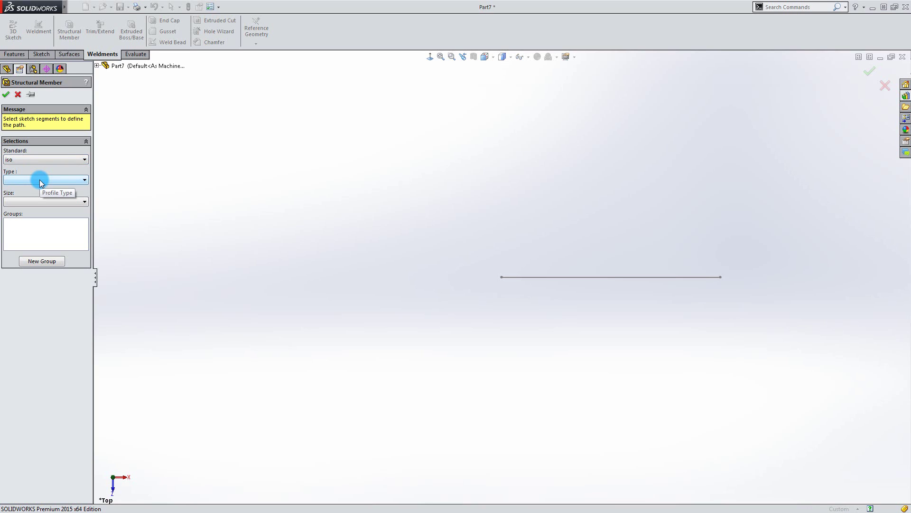
click(70, 180)
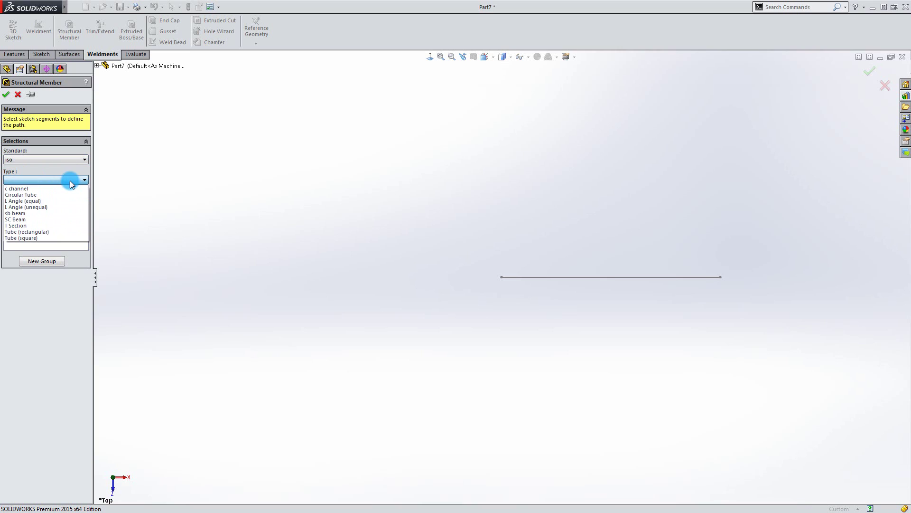
click(56, 230)
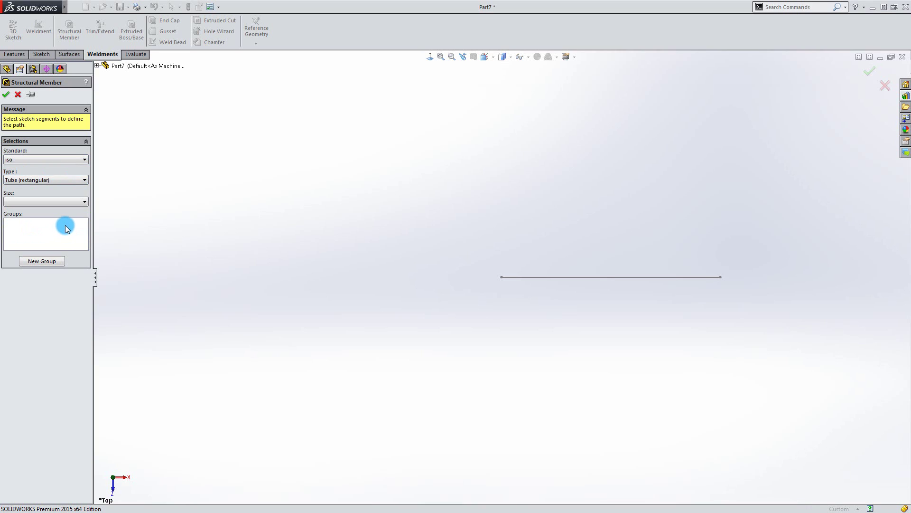
click(83, 203)
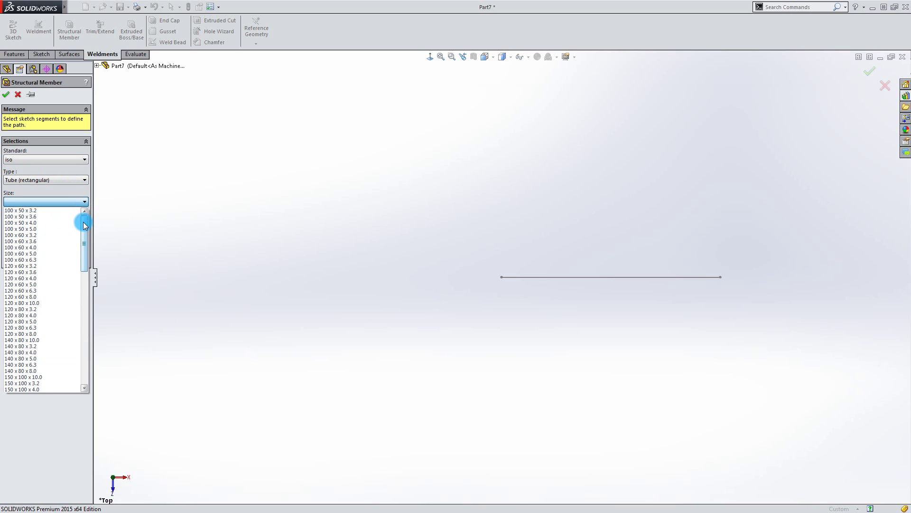
drag(85, 225, 86, 288)
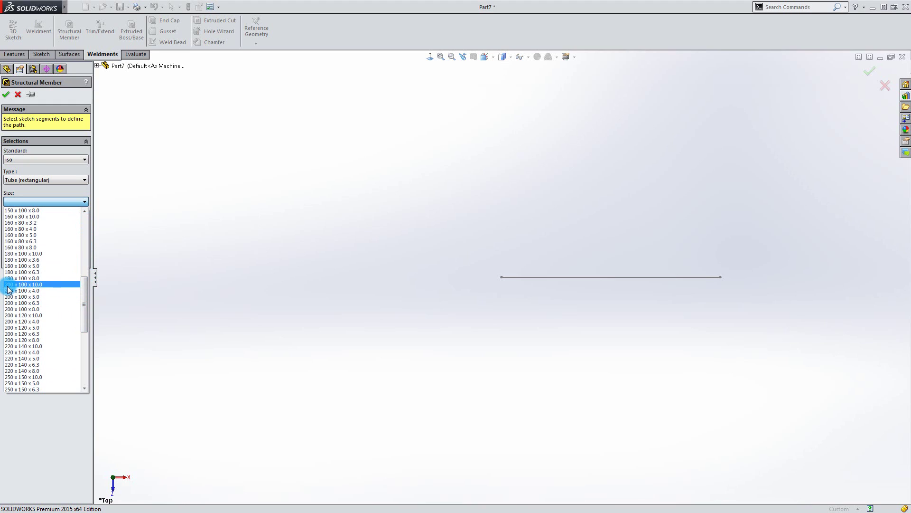
click(27, 284)
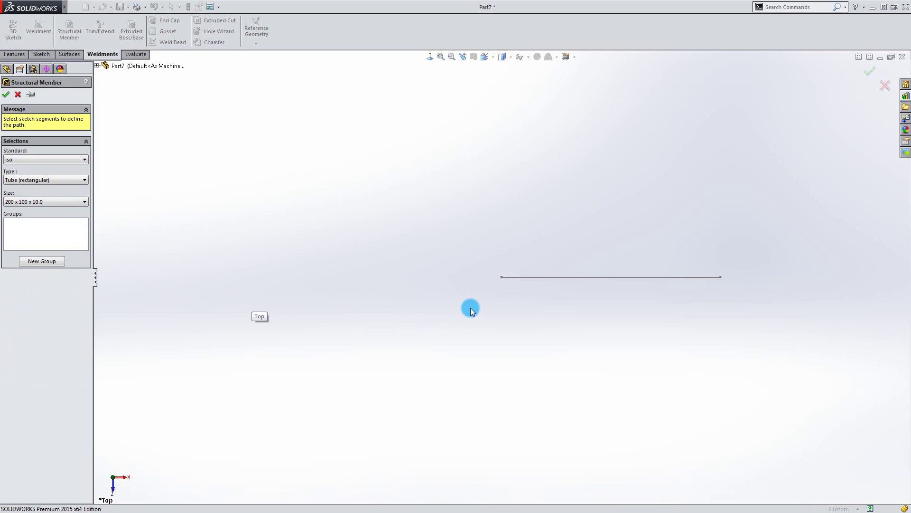
Step: Sweep the 200 x 100 x 10.0 tube along Sketch3's line, then view the finished member
click(568, 277)
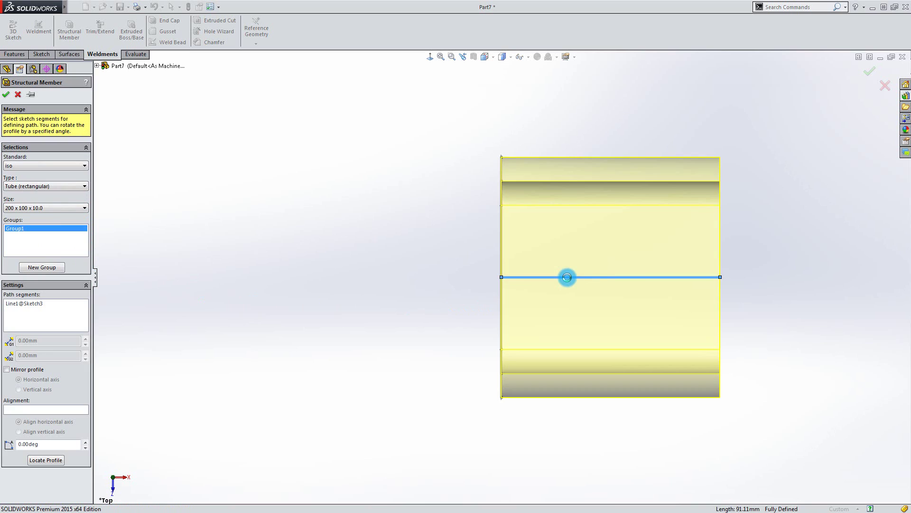
middle_drag(559, 332, 529, 333)
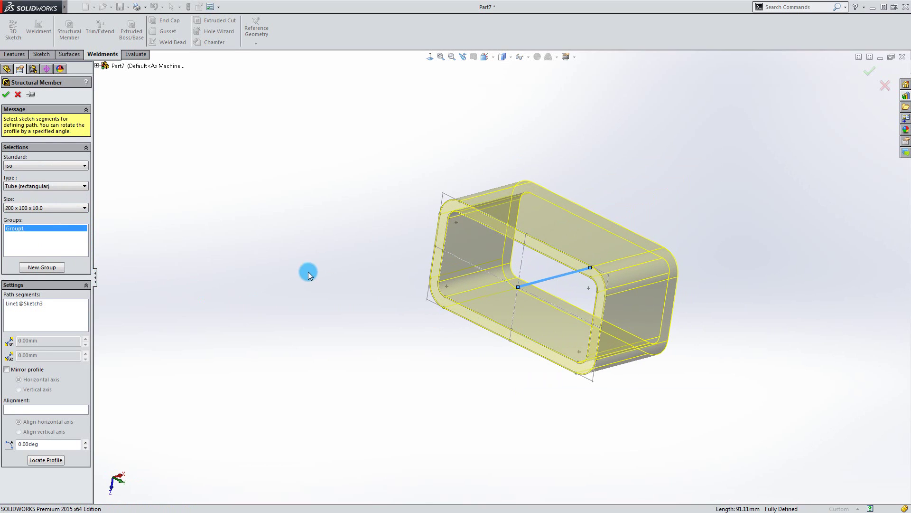
click(6, 95)
middle_drag(529, 240, 520, 366)
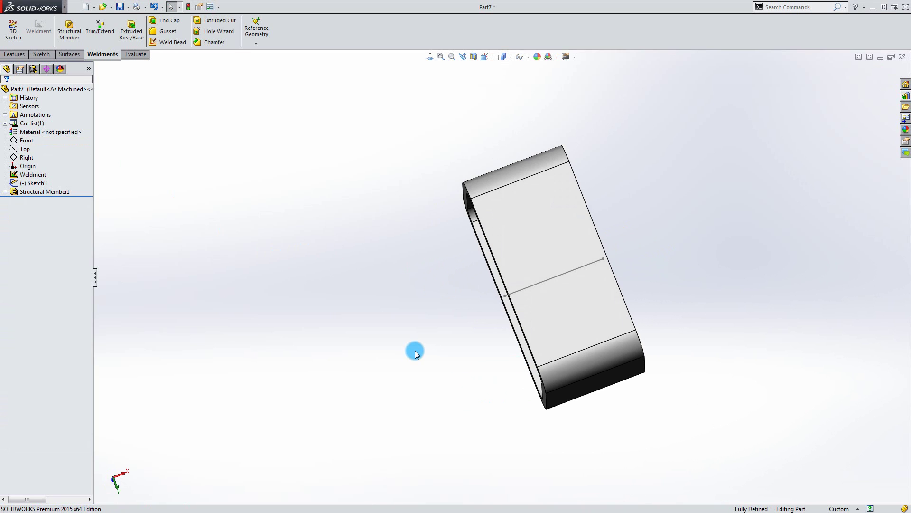
middle_drag(415, 350, 569, 372)
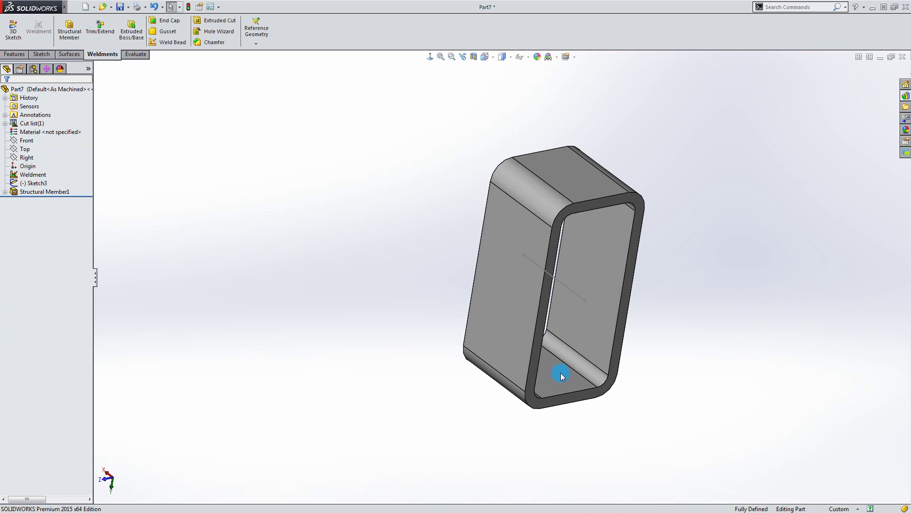
key(z)
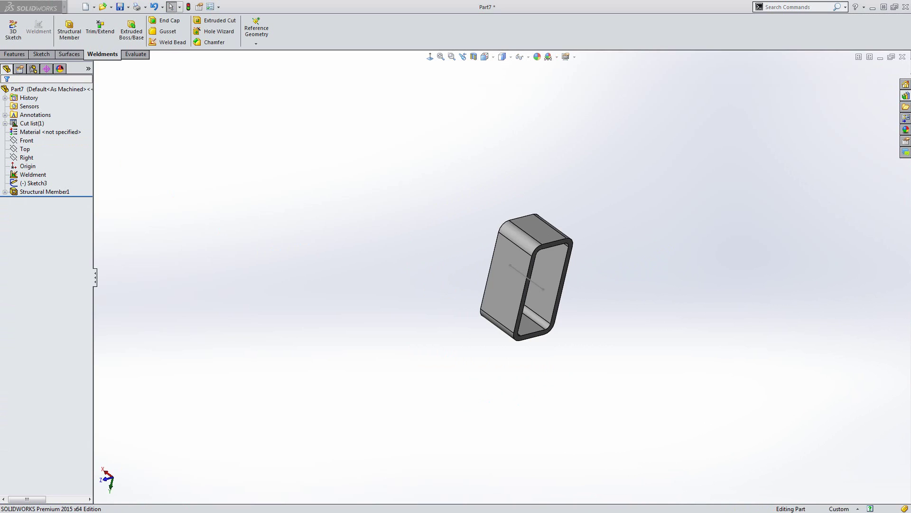